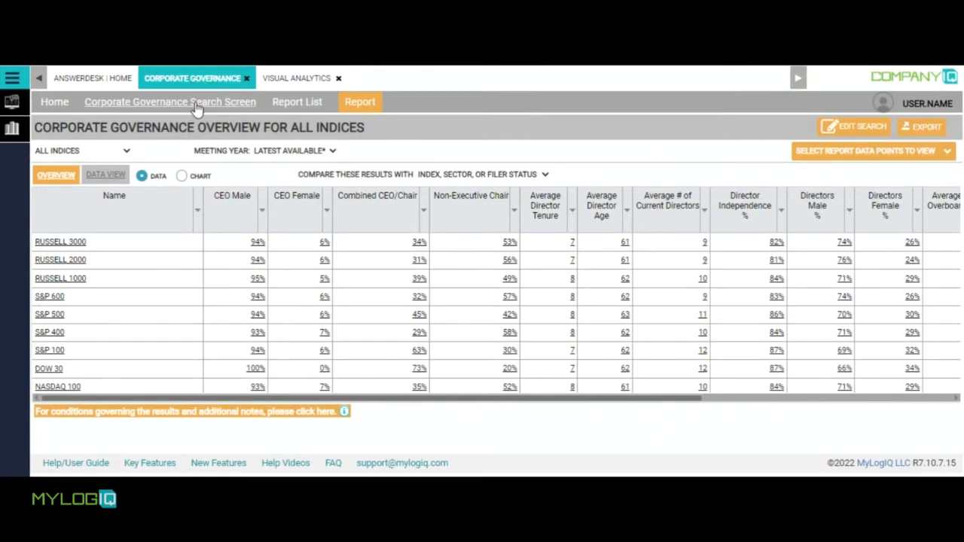
Look through the Corporate Governance search screen, the report catalog and the overview report for all indices
click(198, 106)
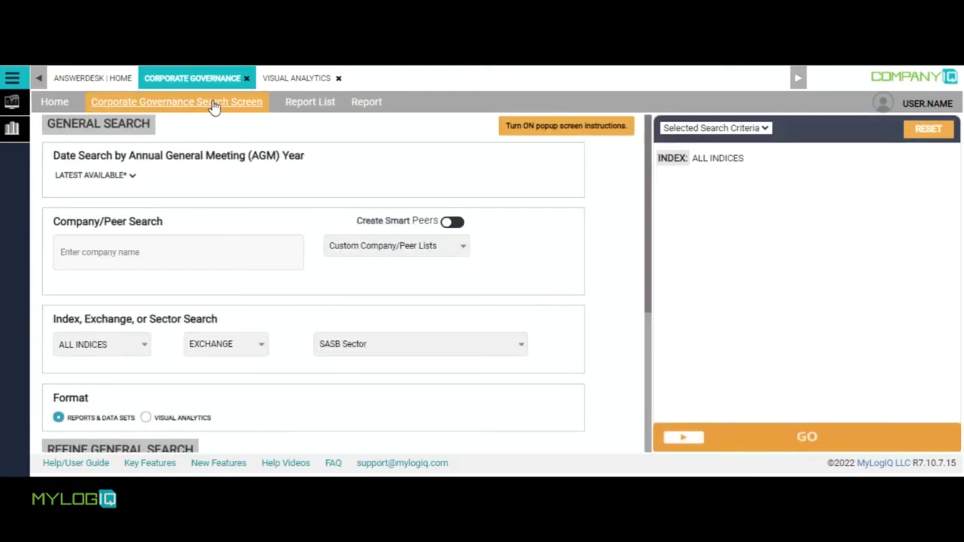
click(307, 106)
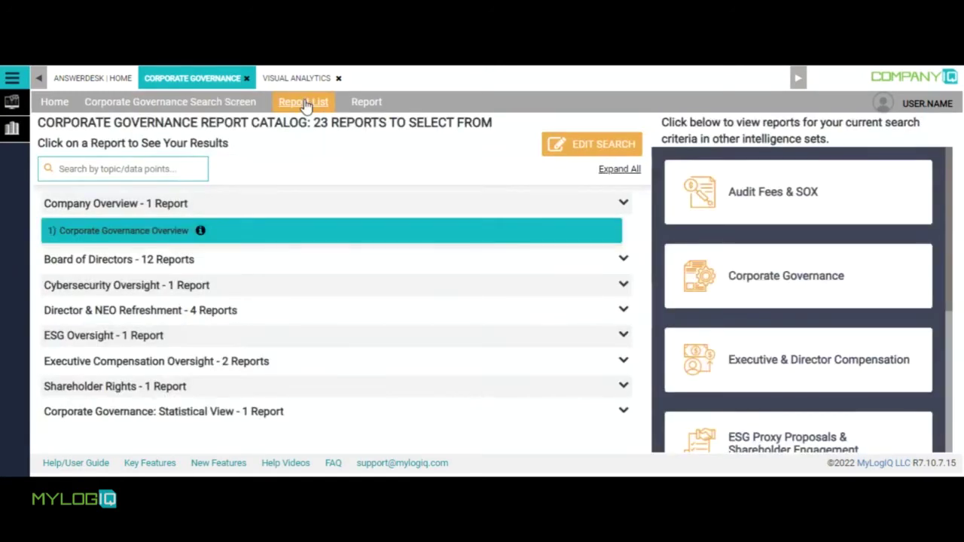
click(364, 107)
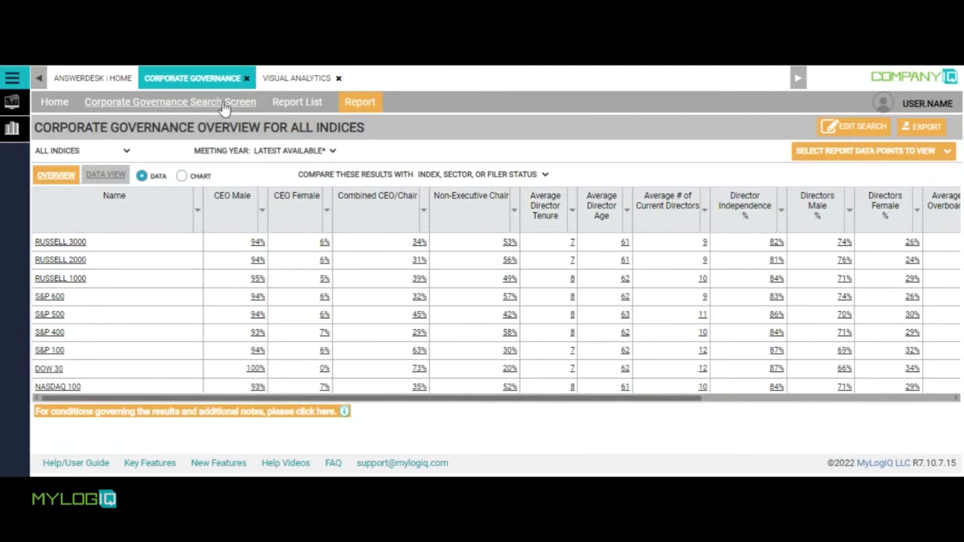
click(176, 106)
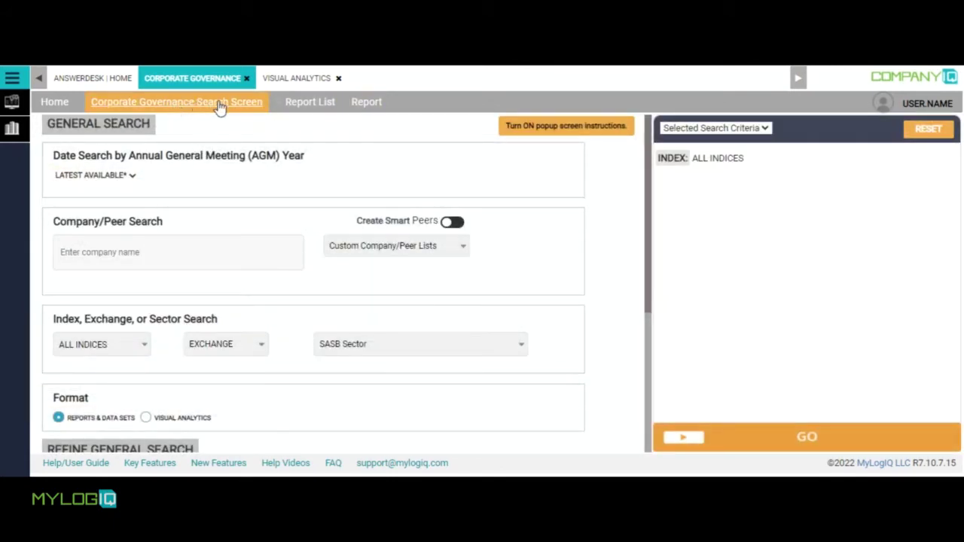
click(305, 105)
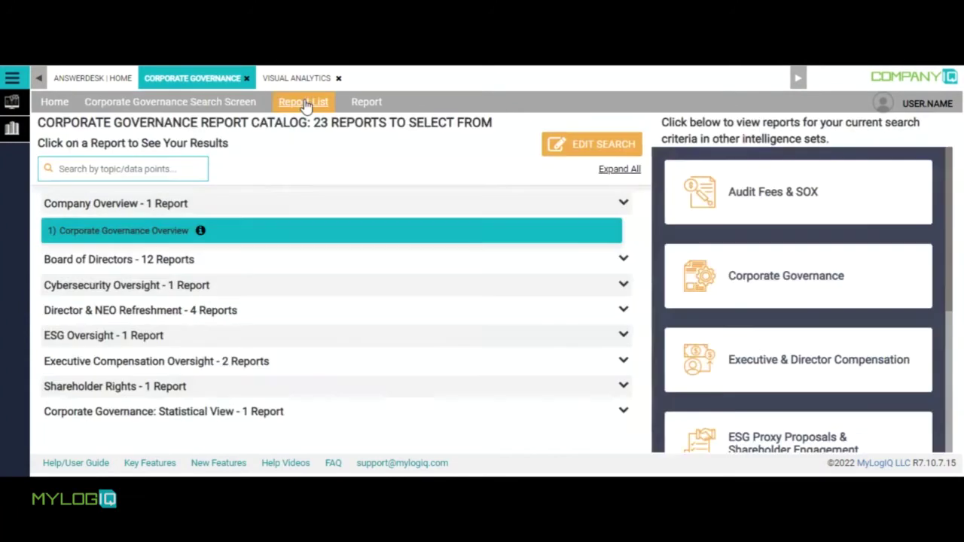
click(367, 106)
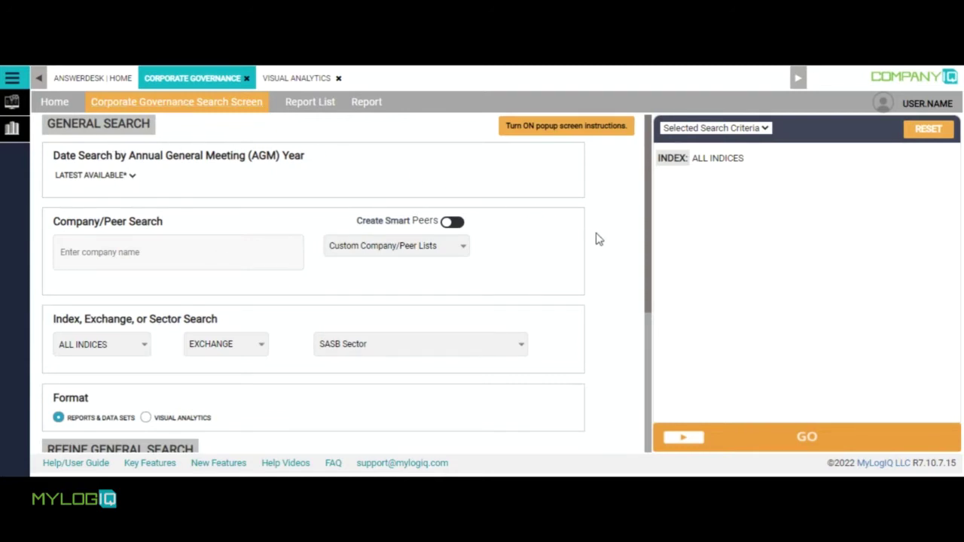
Review the general search criteria, including the AGM year options for the date search
drag(646, 258, 651, 383)
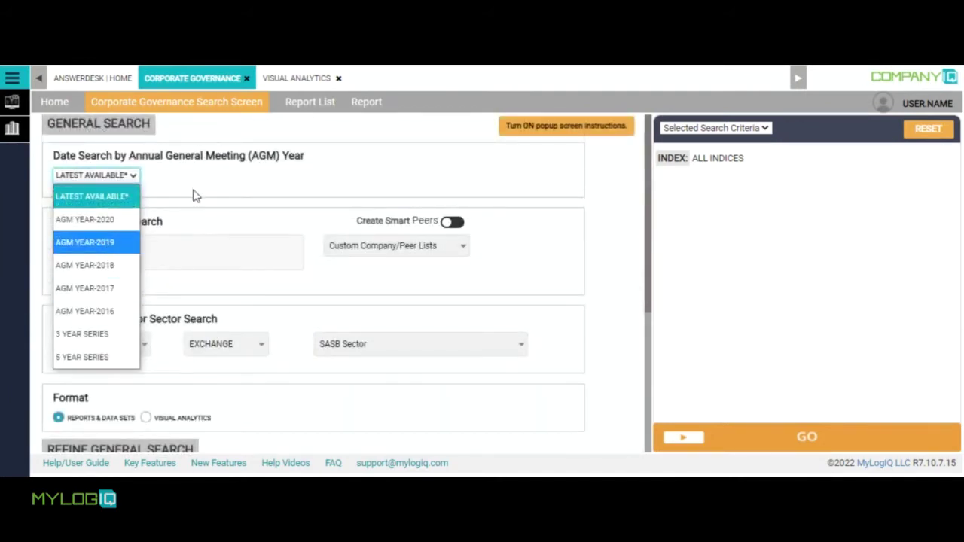
click(195, 195)
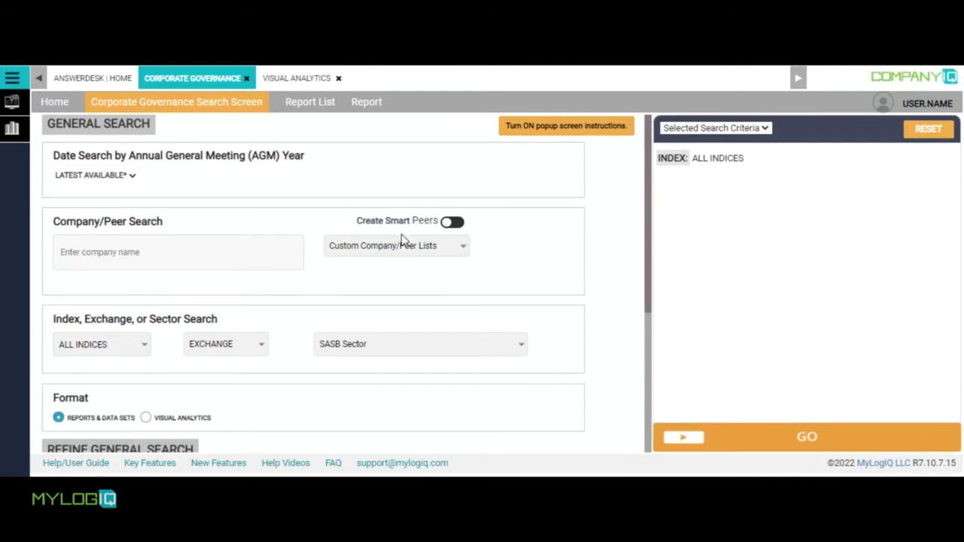
drag(648, 284, 648, 334)
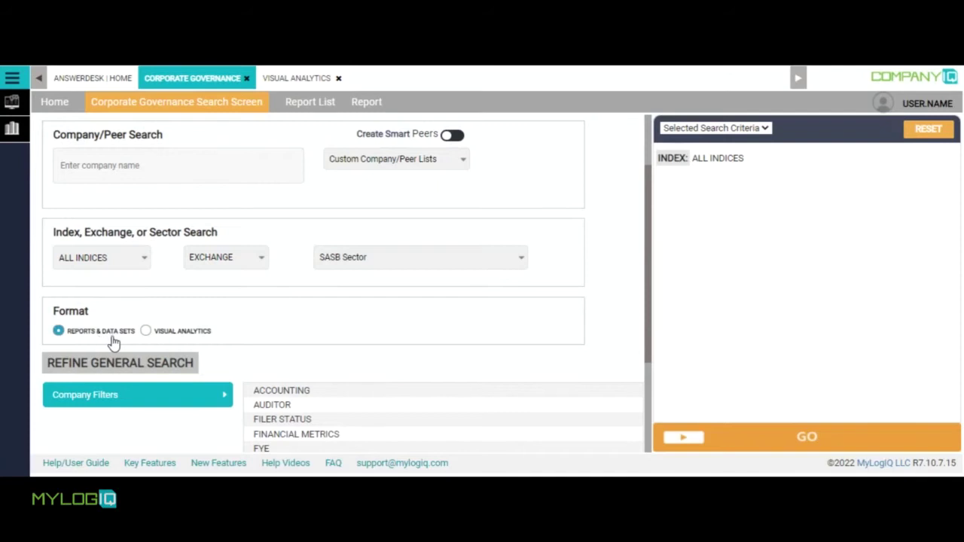
Set the search format to Visual Analytics and view the Board Composition charts by index
click(182, 332)
scroll(181, 316, down, 1)
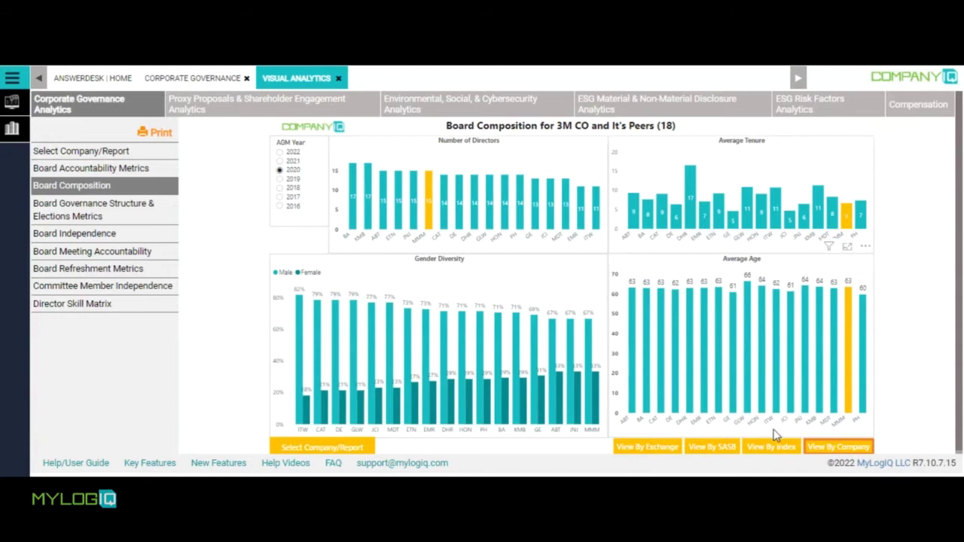
click(765, 453)
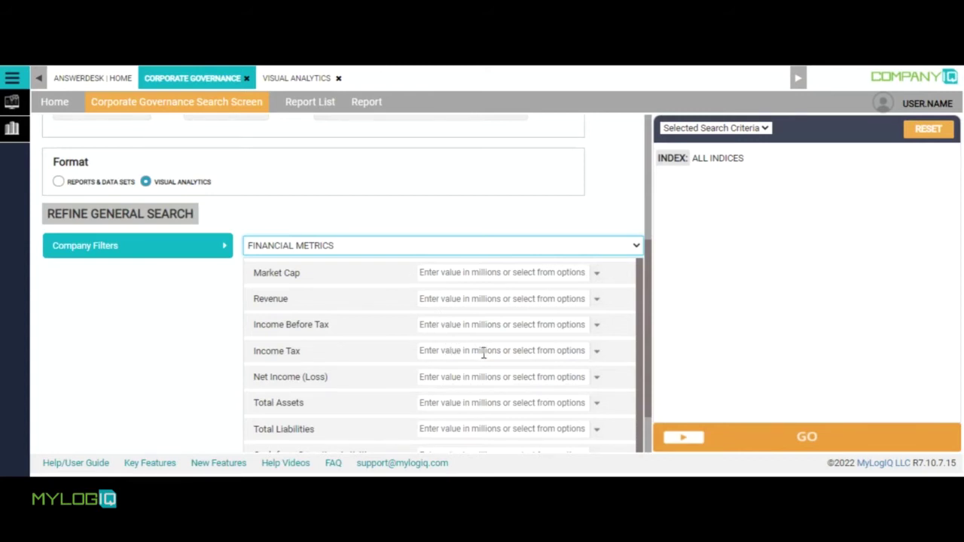
Run the search and review the data points of the Board Accountability report in the Board of Directors group
click(775, 445)
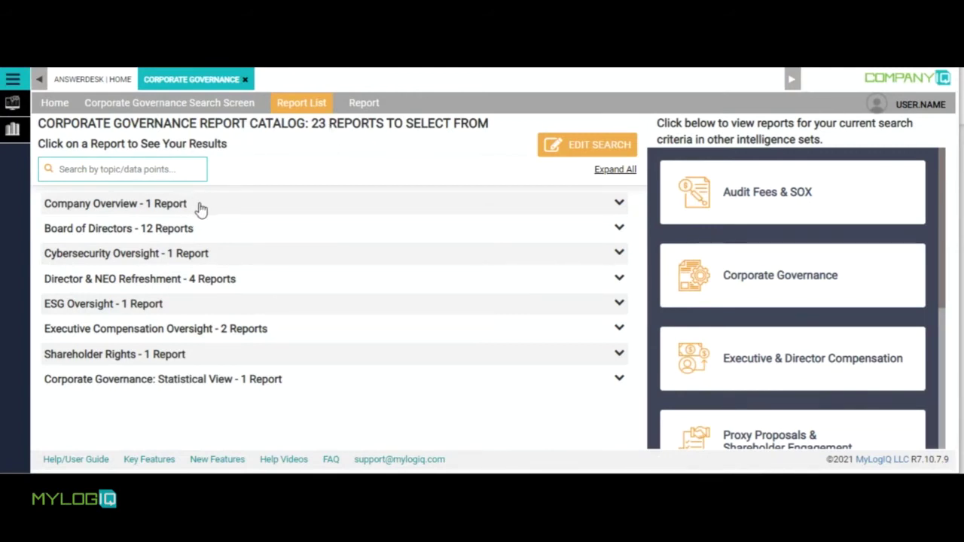
click(210, 235)
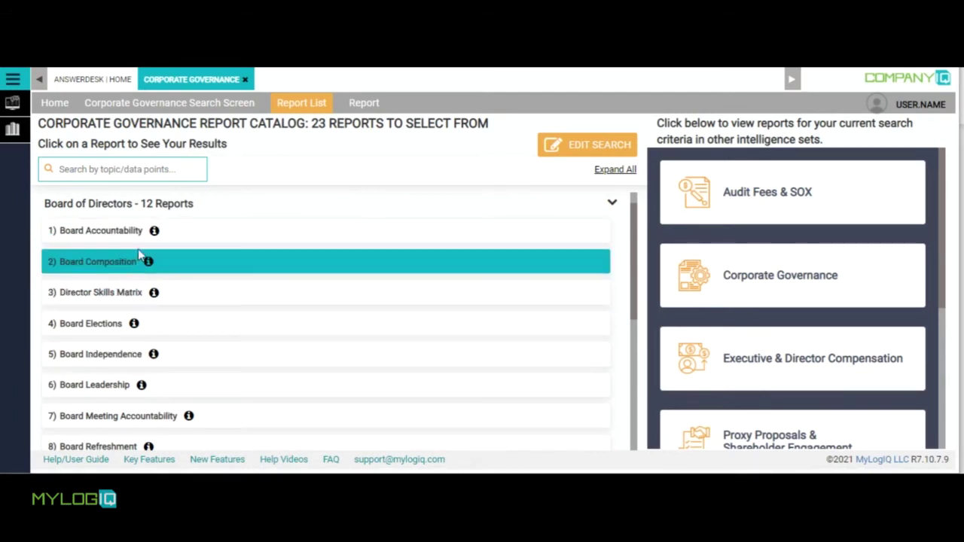
click(157, 238)
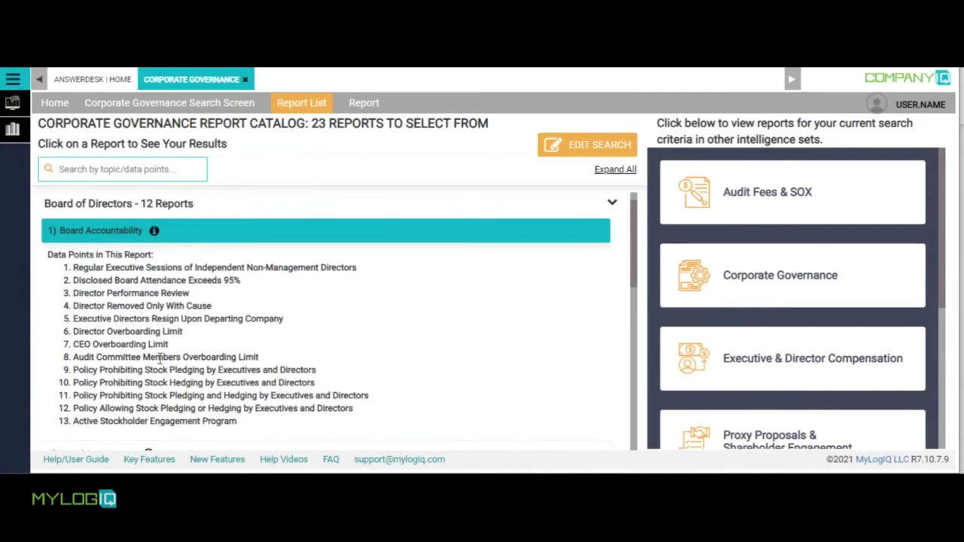
click(154, 235)
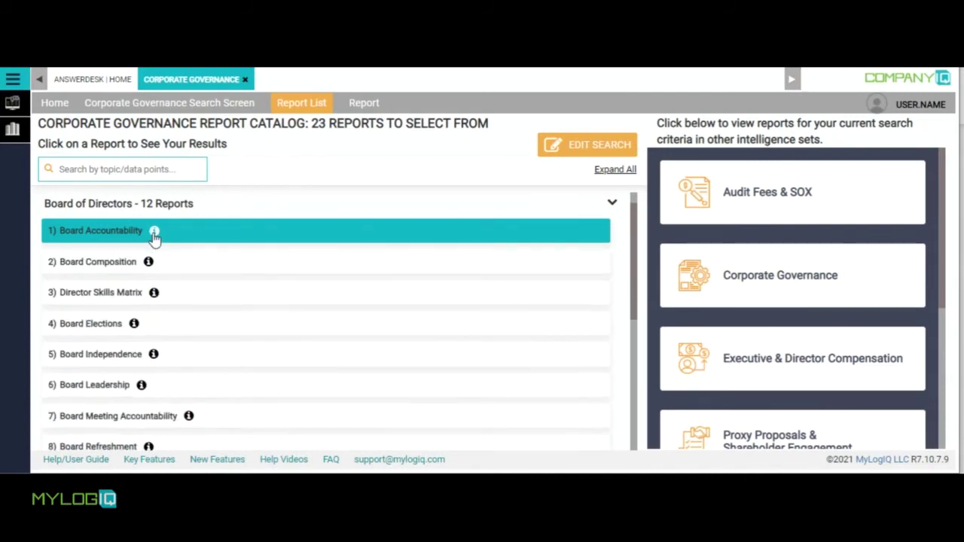
click(610, 212)
Search the report catalog for the topic ESG and clear the search term again
click(184, 178)
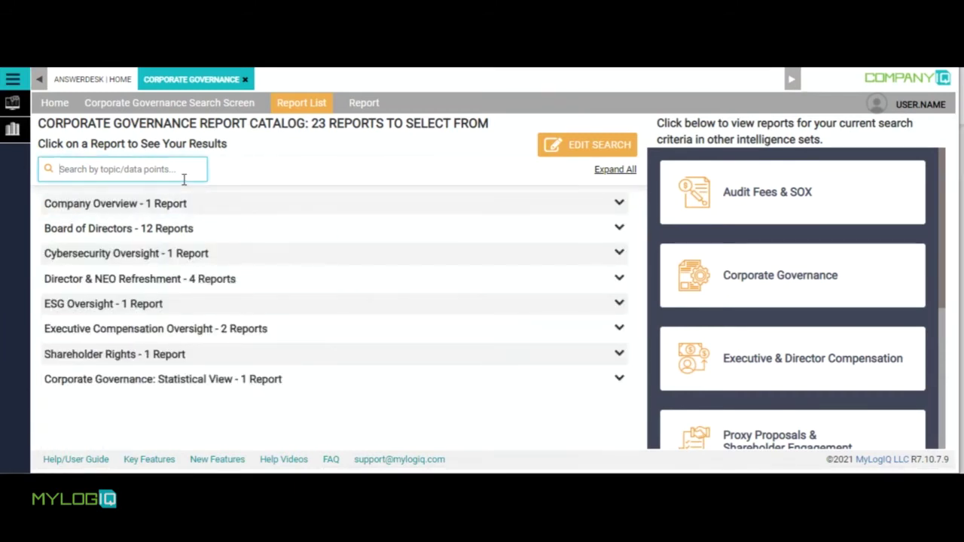
text(ESG)
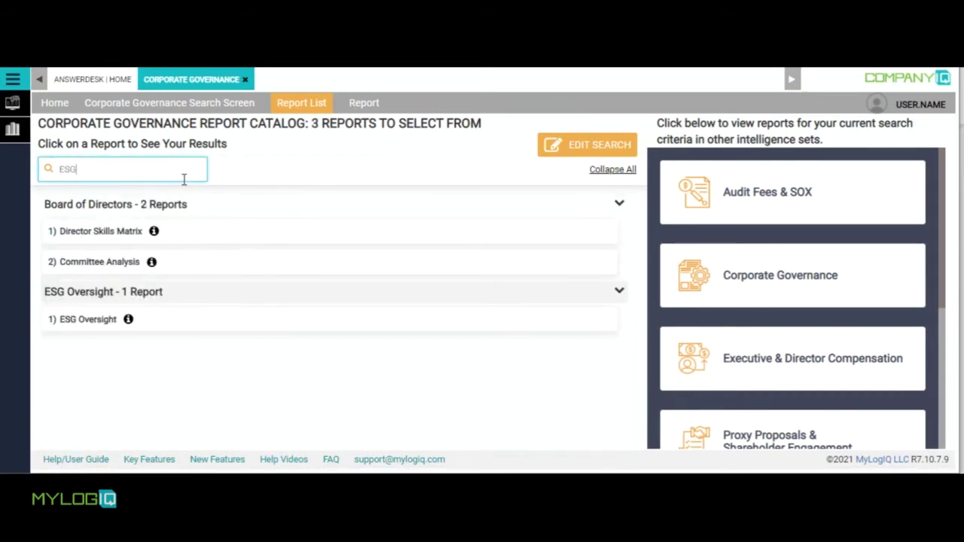
key(BackSpace)
key(BackSpace)
key(BackSpace)
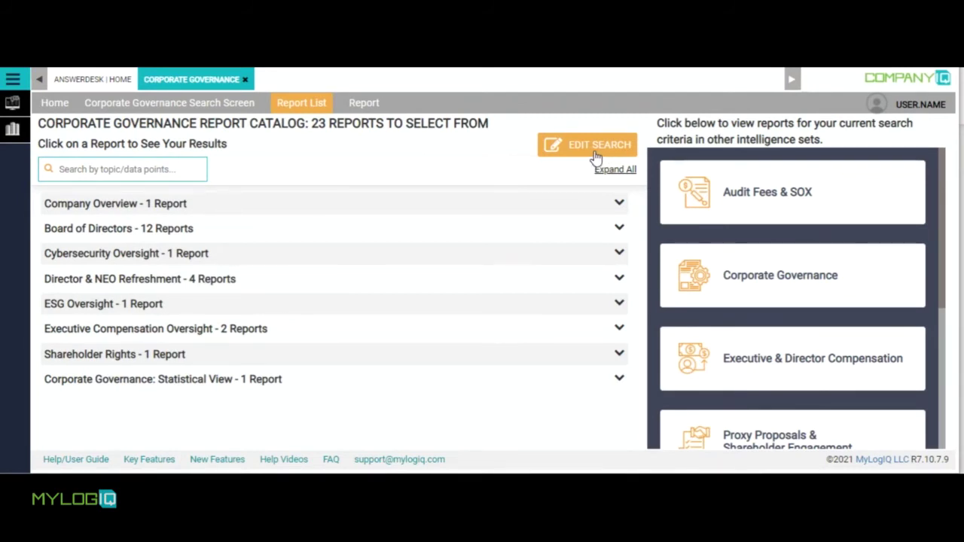
Open the Corporate Governance Overview report and review its index, SASB sector, filer and exchange options
click(312, 204)
click(143, 227)
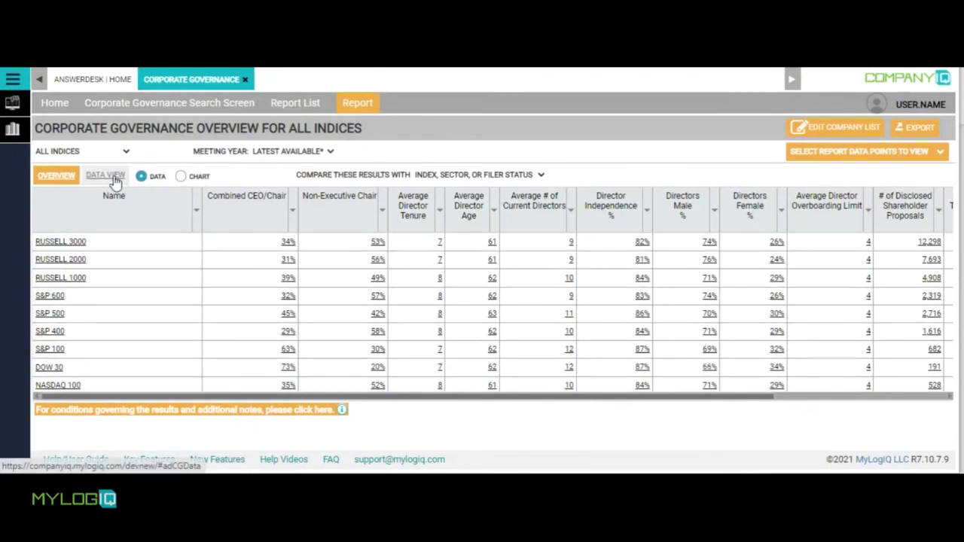
click(127, 151)
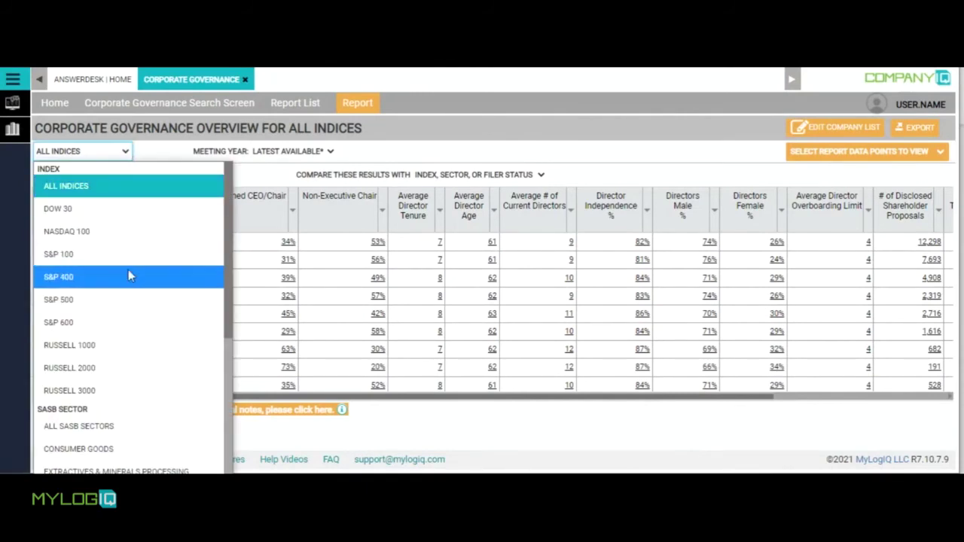
drag(227, 265, 238, 473)
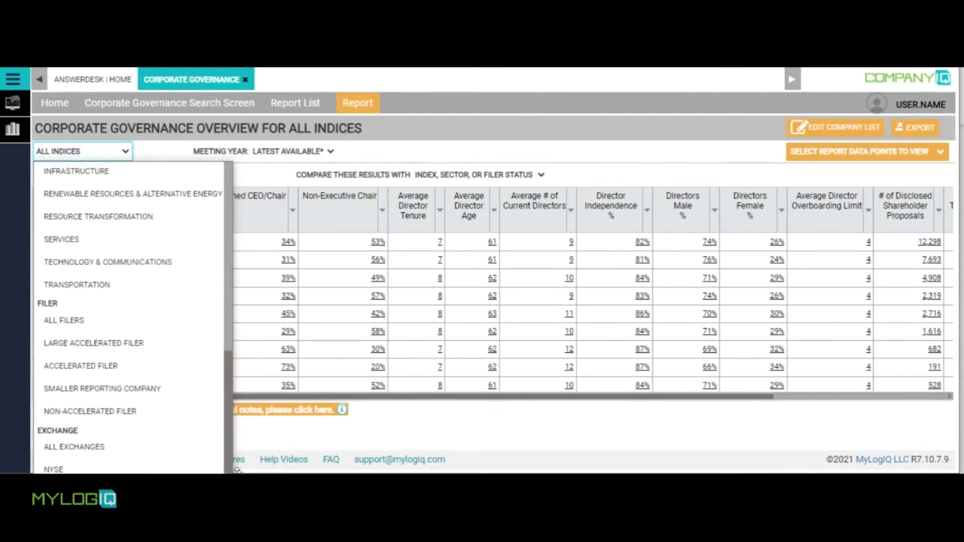
click(238, 471)
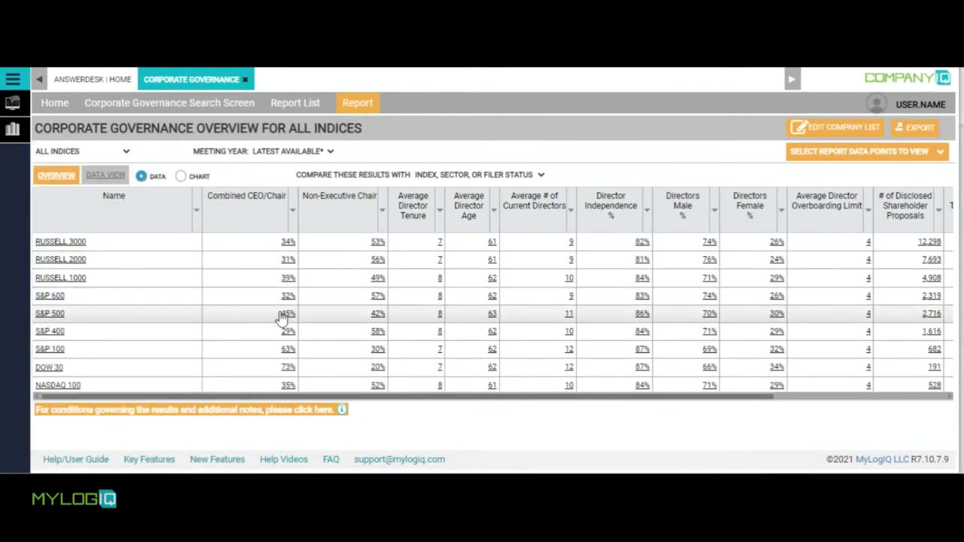
Open the Combined CEO/Chair data for the DOW 30 and view the source of a Walgreens Boots Alliance record
click(288, 367)
drag(407, 467, 798, 452)
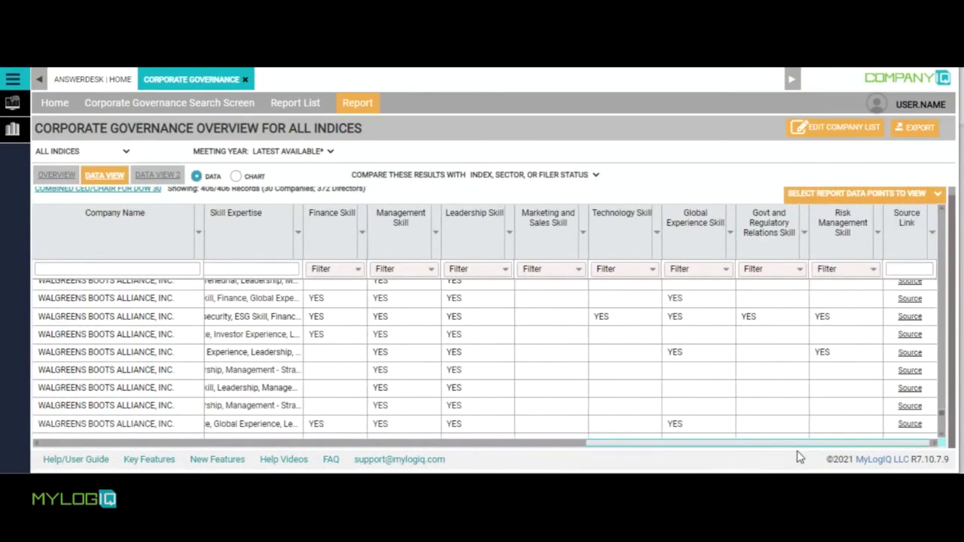
click(911, 300)
click(608, 155)
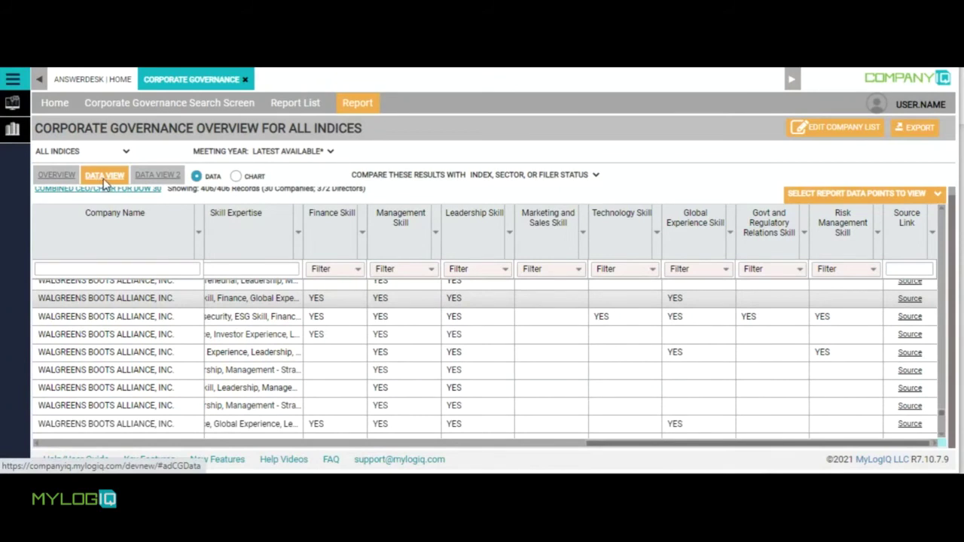
Examine the data view's sort options for Skill Expertise and Company Name and its list of selectable report data points
click(59, 178)
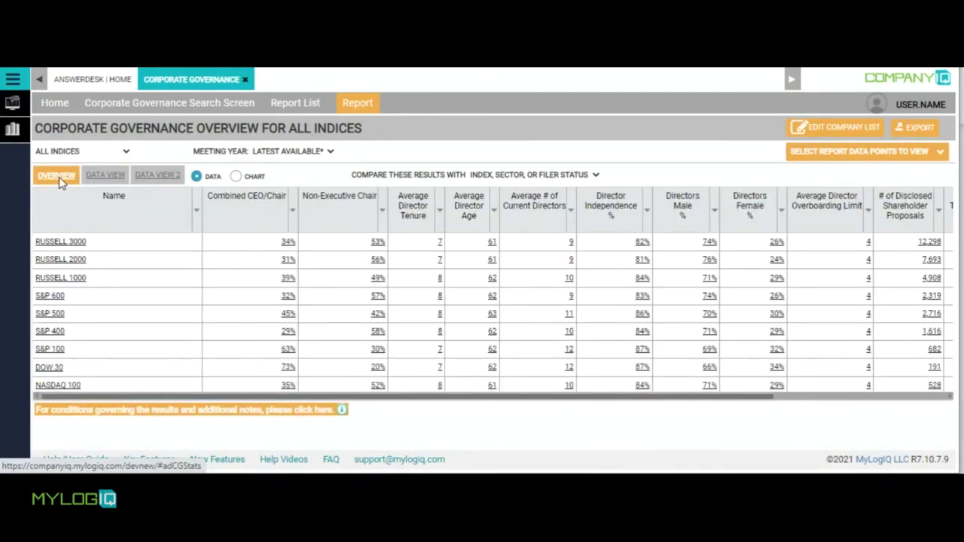
click(104, 176)
click(299, 234)
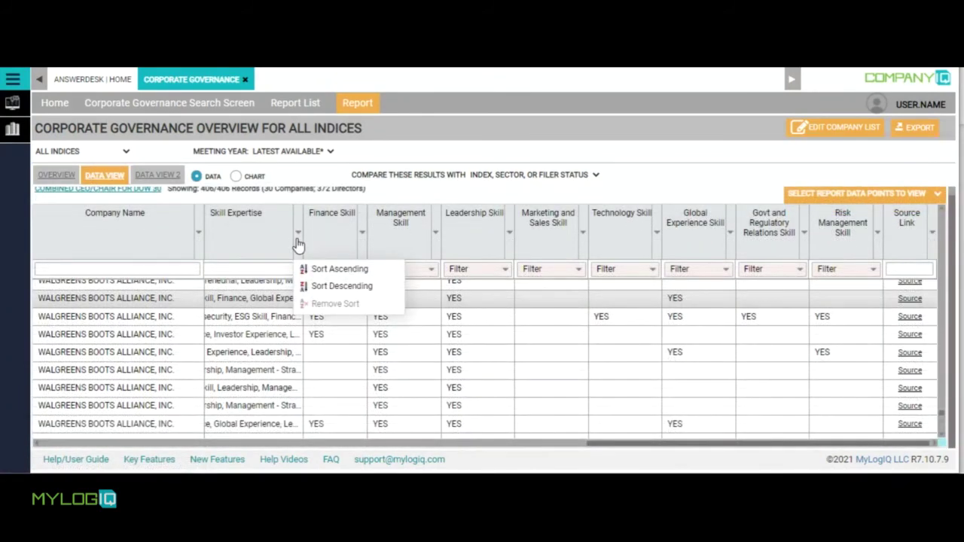
click(199, 235)
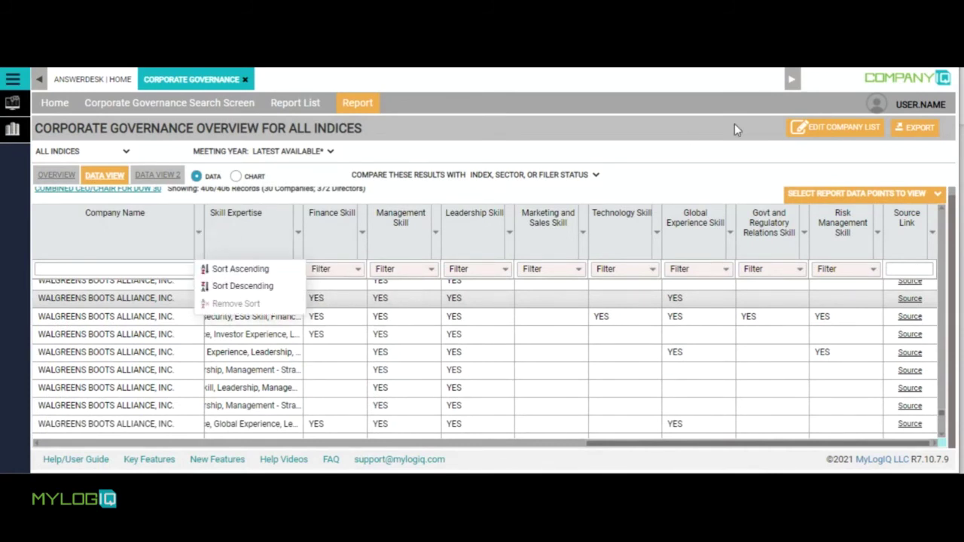
click(299, 232)
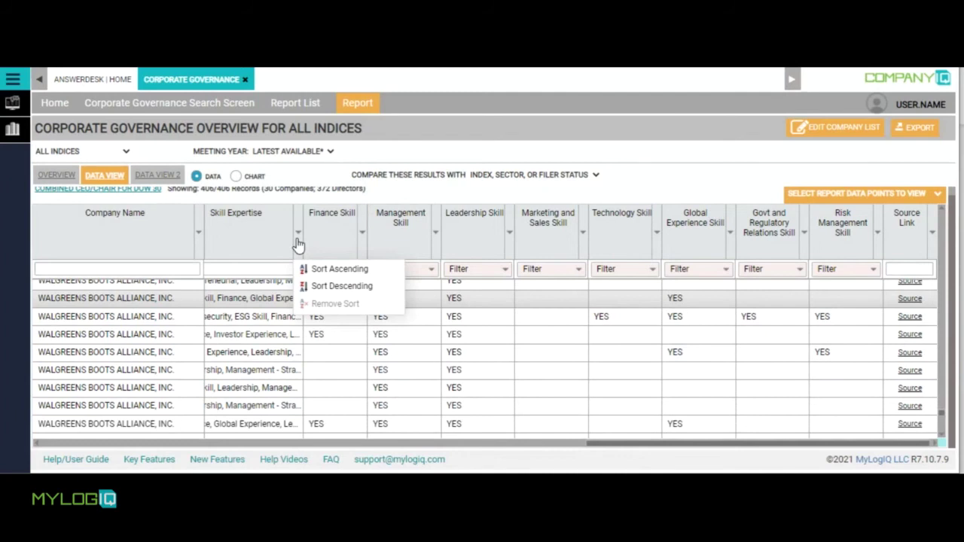
click(199, 234)
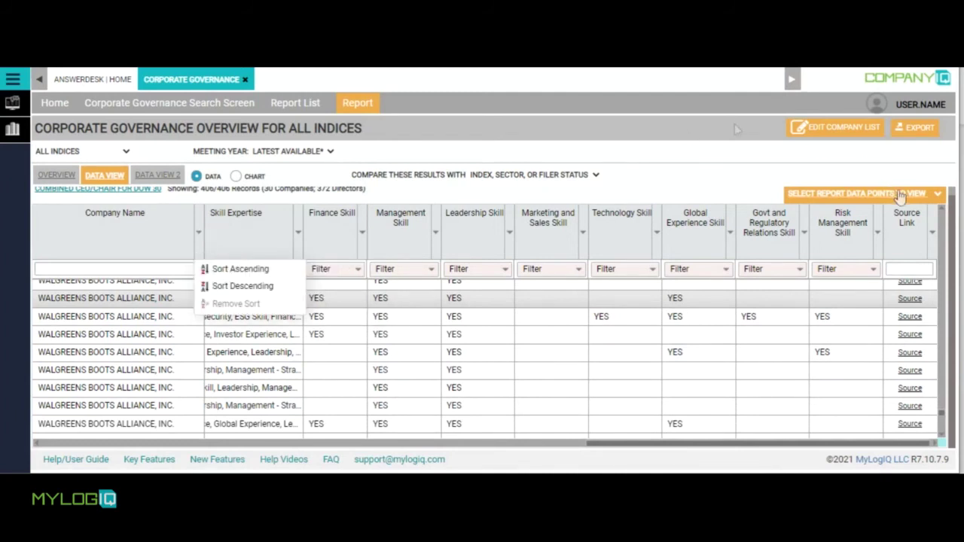
click(901, 195)
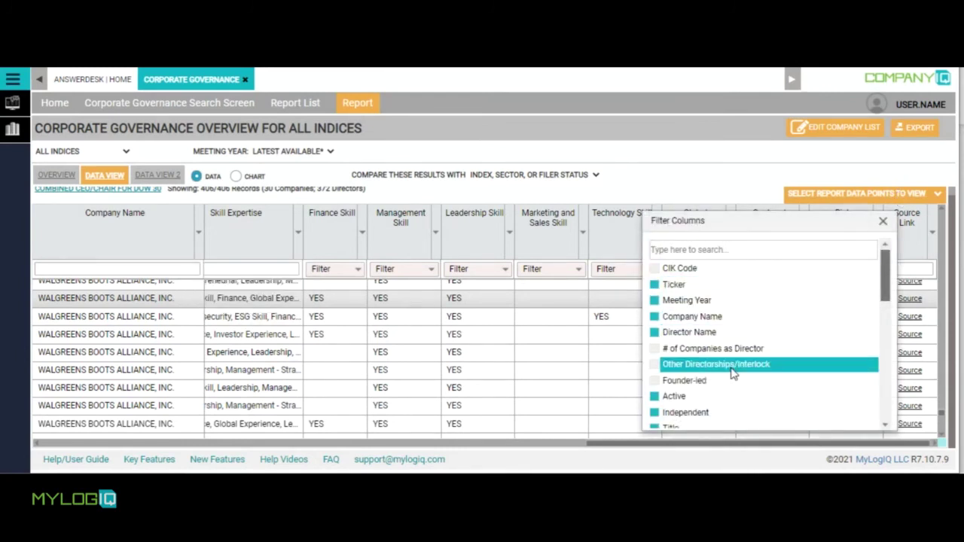
drag(887, 287, 887, 294)
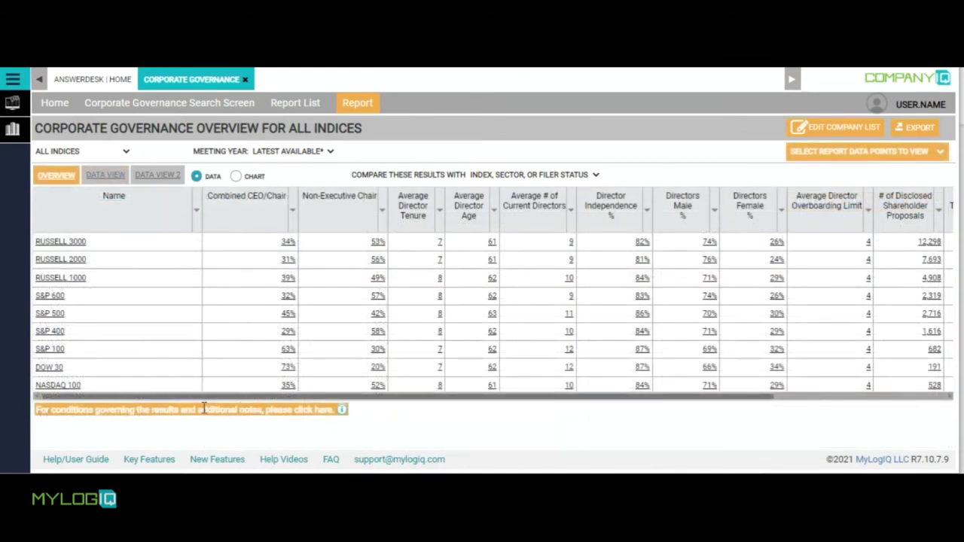
Read the conditions and additional notes for the overview report and check the meeting year options
click(342, 409)
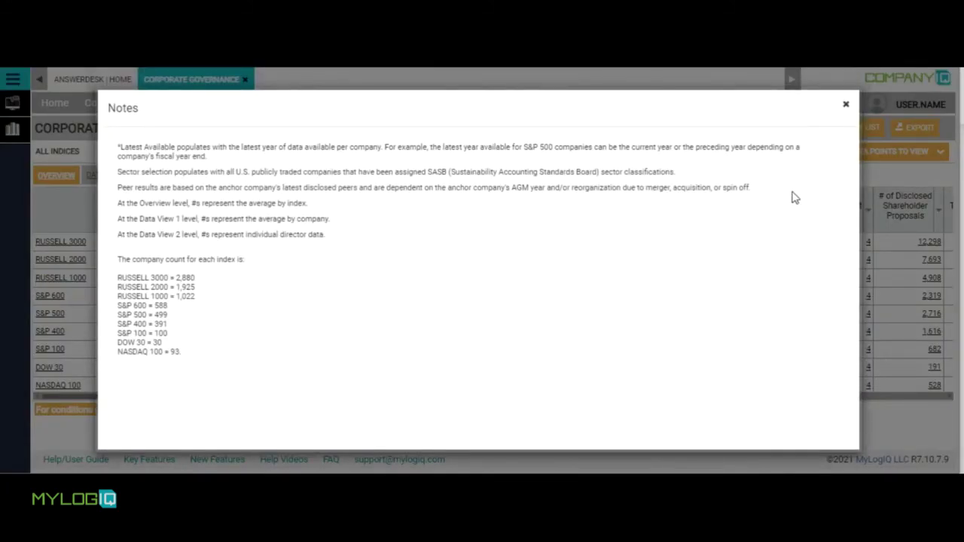
click(846, 106)
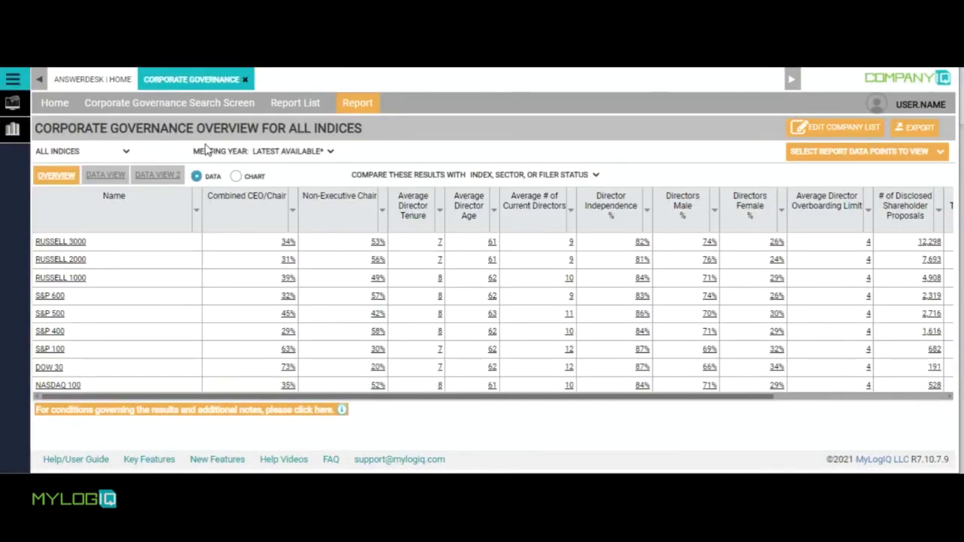
click(315, 153)
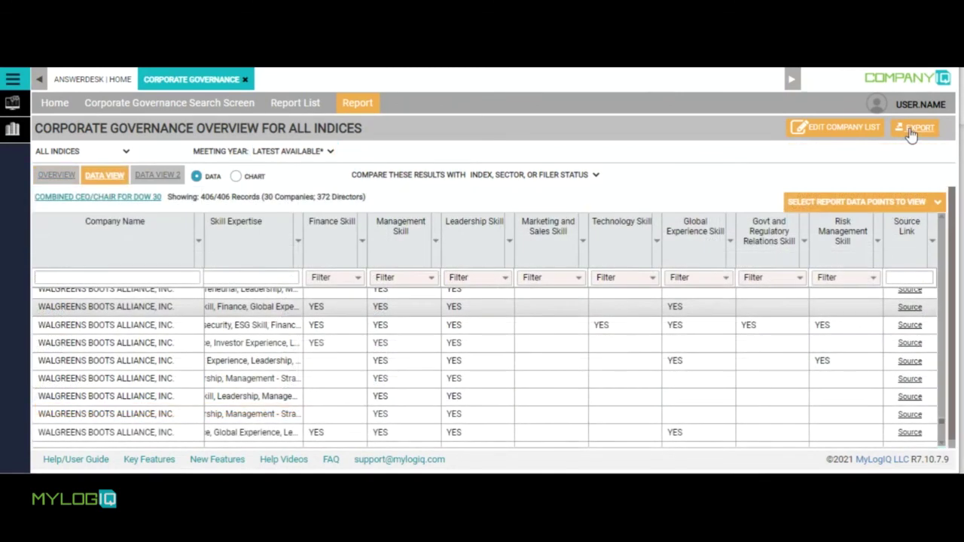
Open the export settings for the DOW 30 data view and review the available Excel format
click(915, 130)
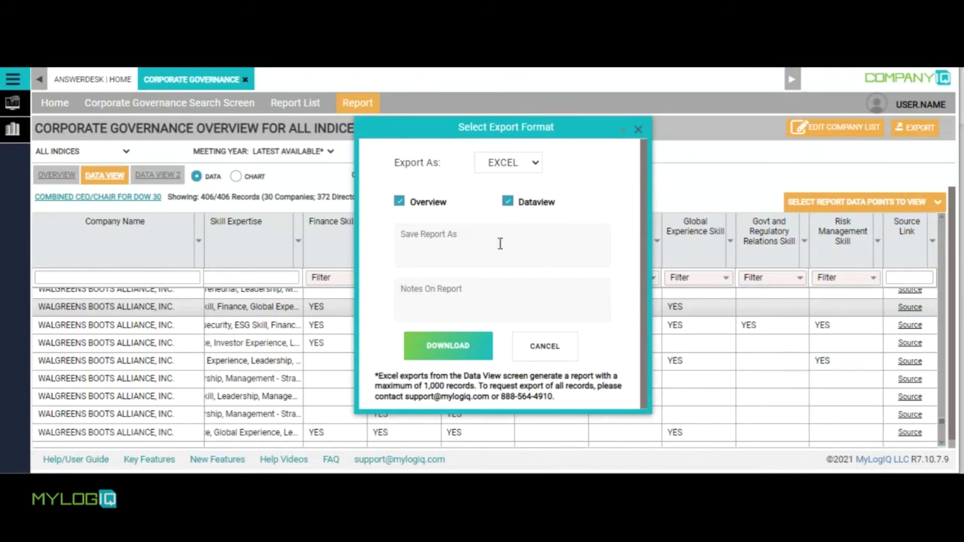
click(523, 167)
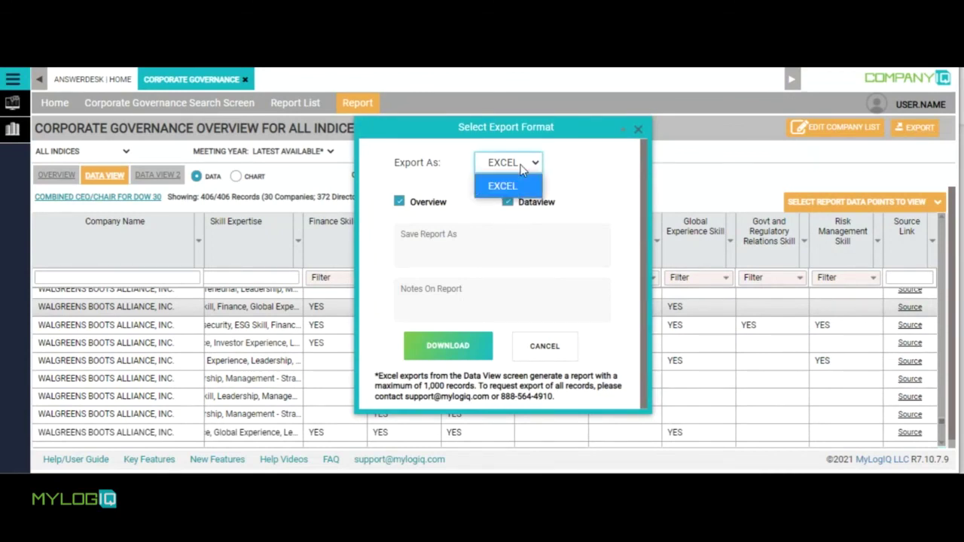
click(523, 168)
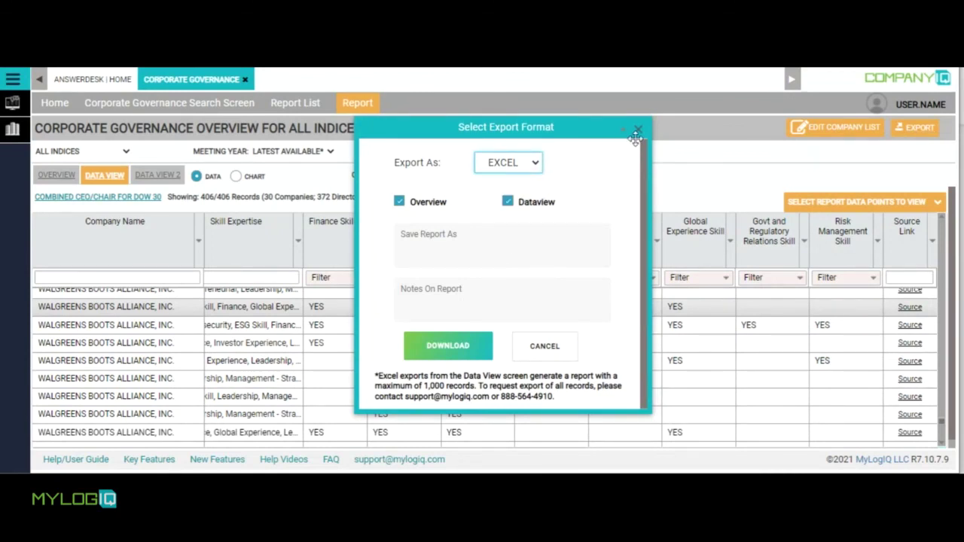